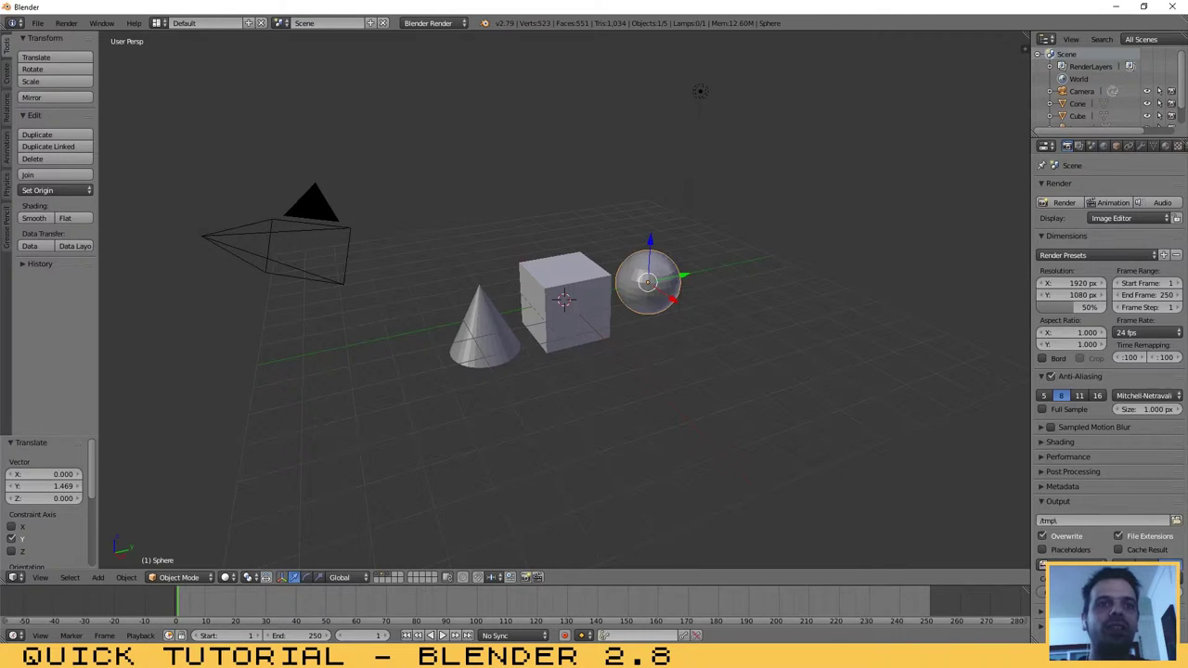
- Toggle the cone and sphere visibility off and back on, then deselect the cube
left_click(389, 577, "shift")
left_click(389, 577, "shift")
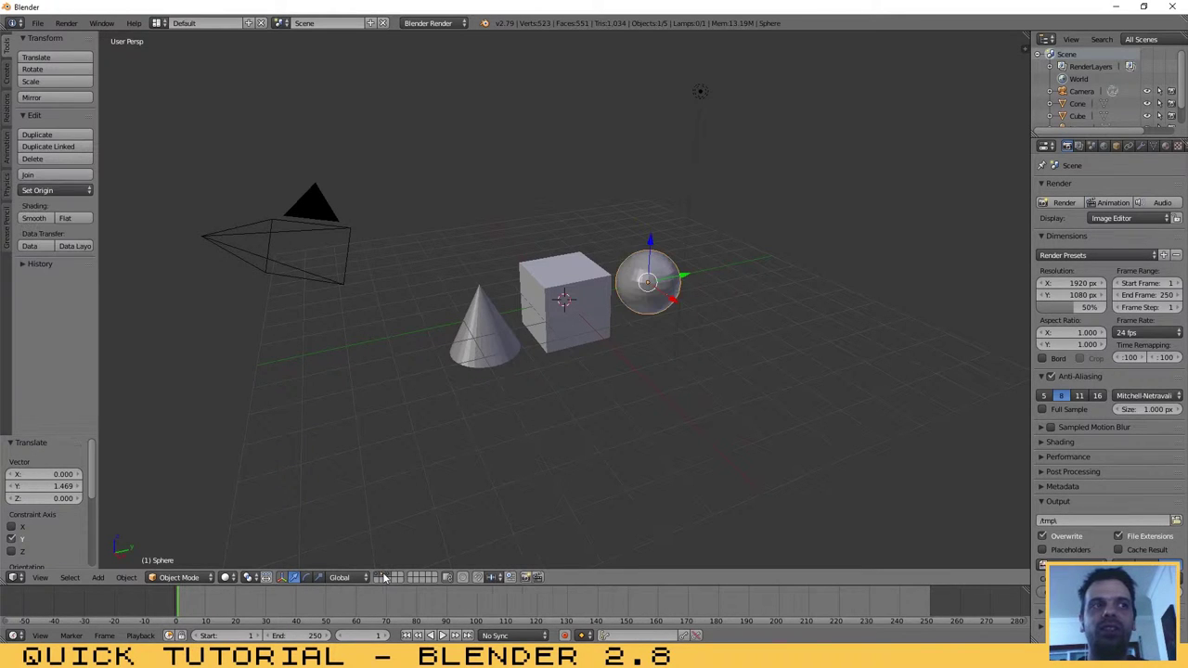
left_click(384, 577, "shift")
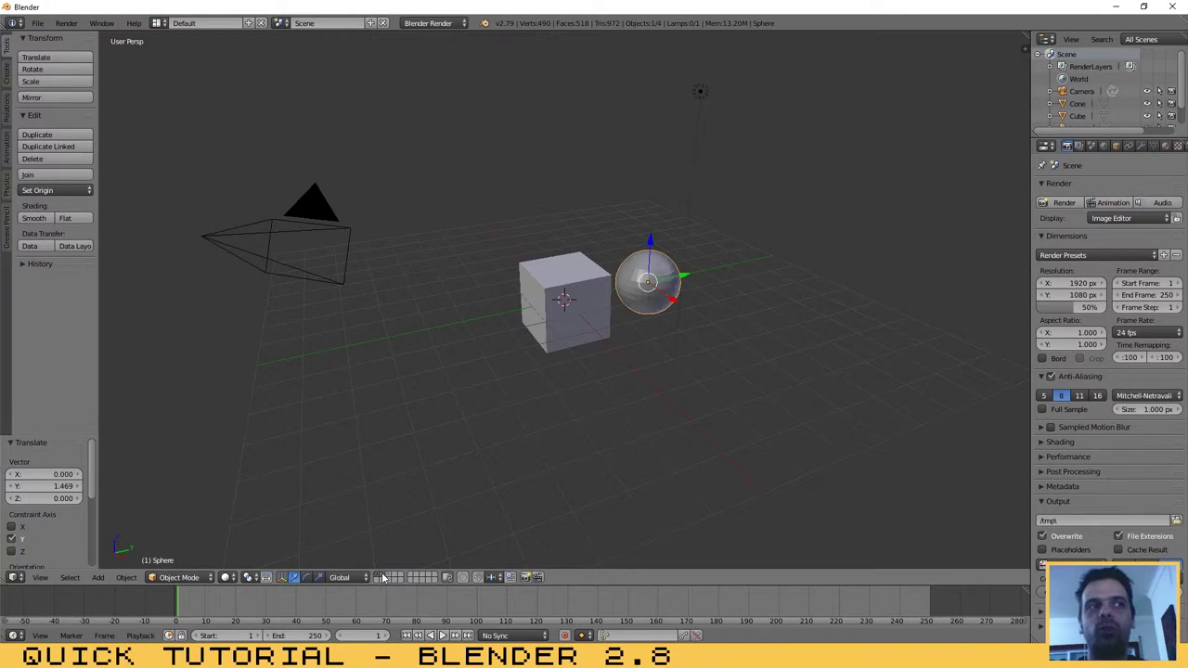
left_click(383, 578, "shift")
left_click(389, 577, "shift")
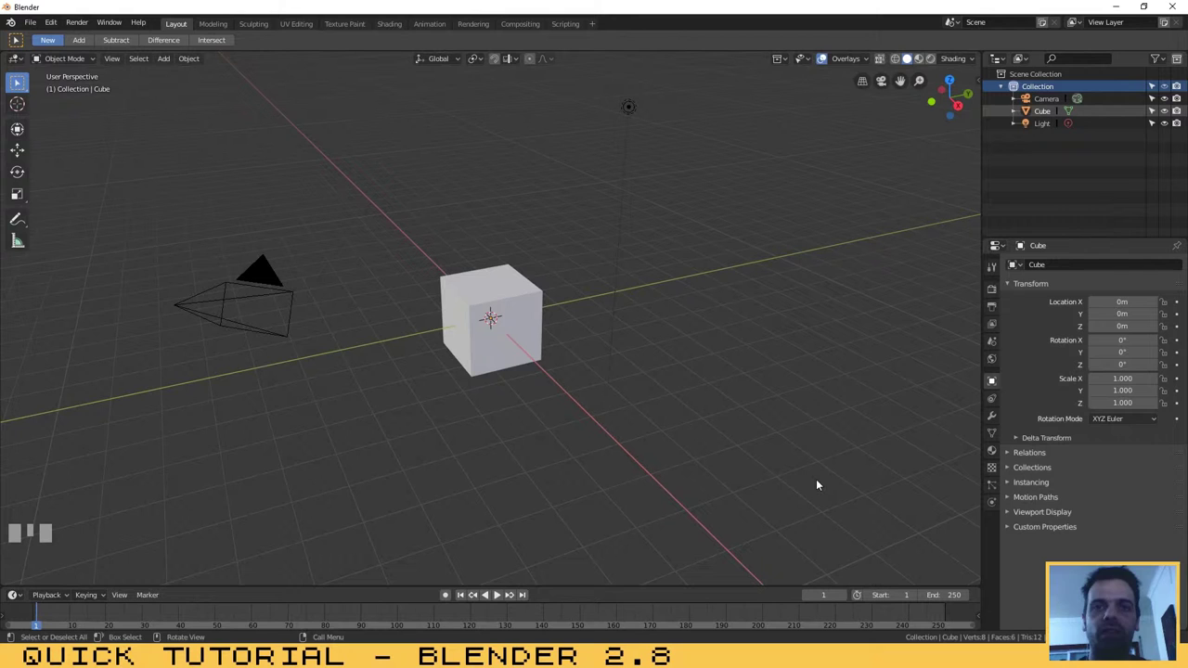
left_click(1044, 209)
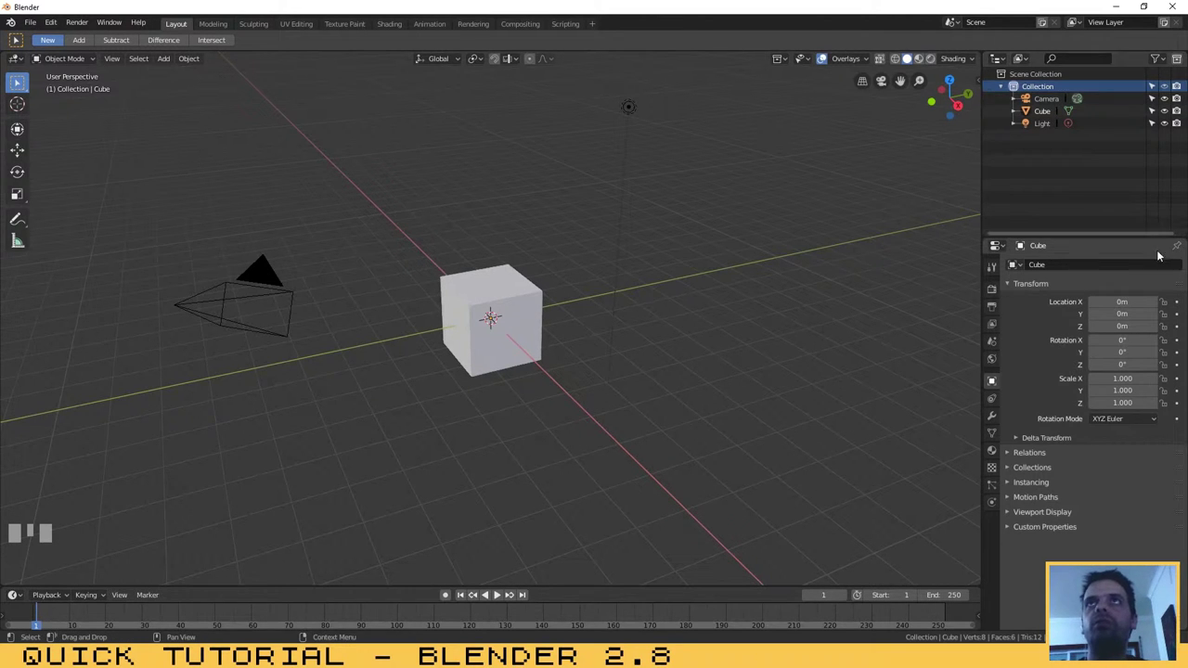
left_click(1041, 87)
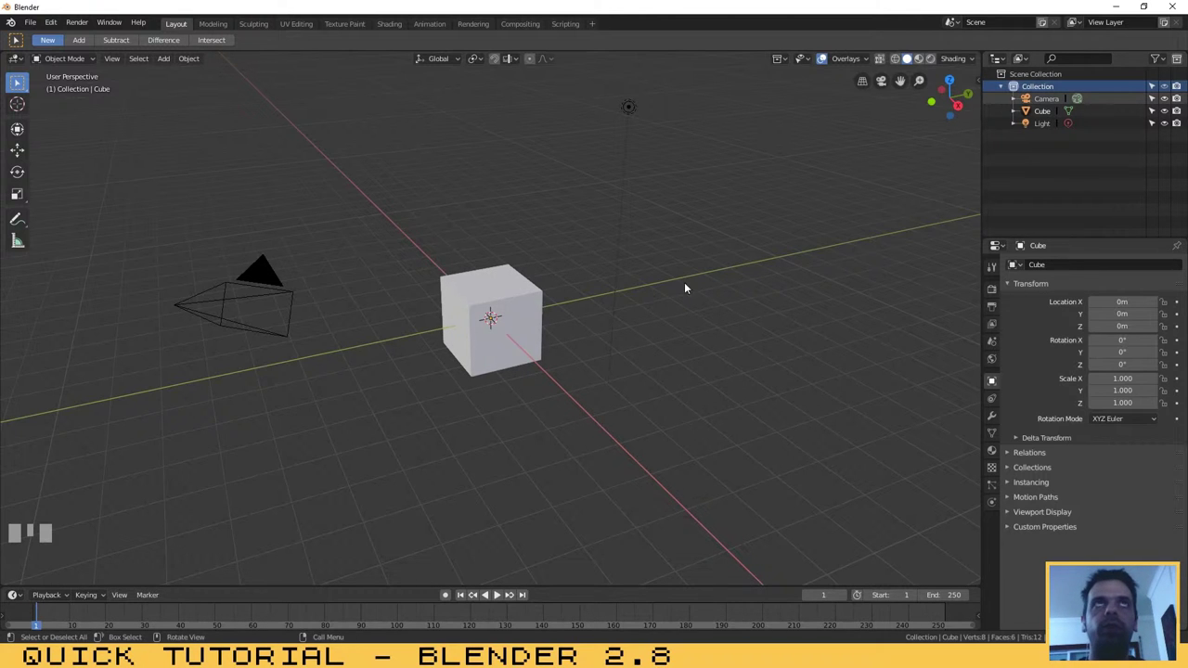
- Select the cube, light and camera in turn, leaving the light active, then highlight Scene Collection
left_click(506, 306)
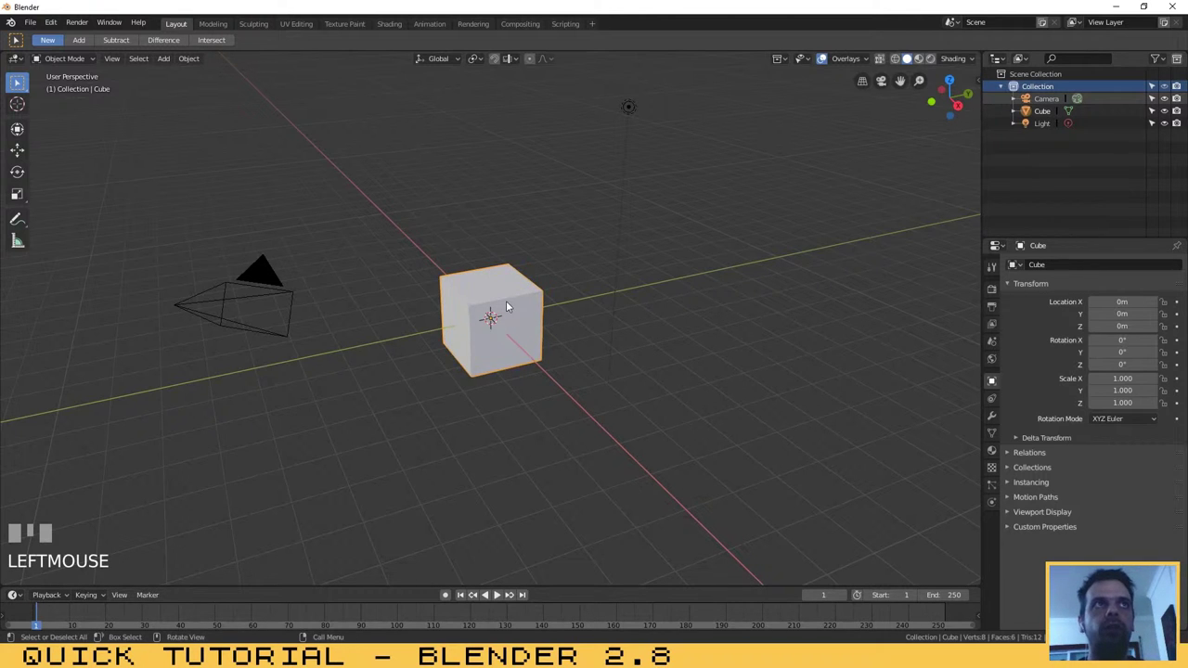
left_click(628, 108)
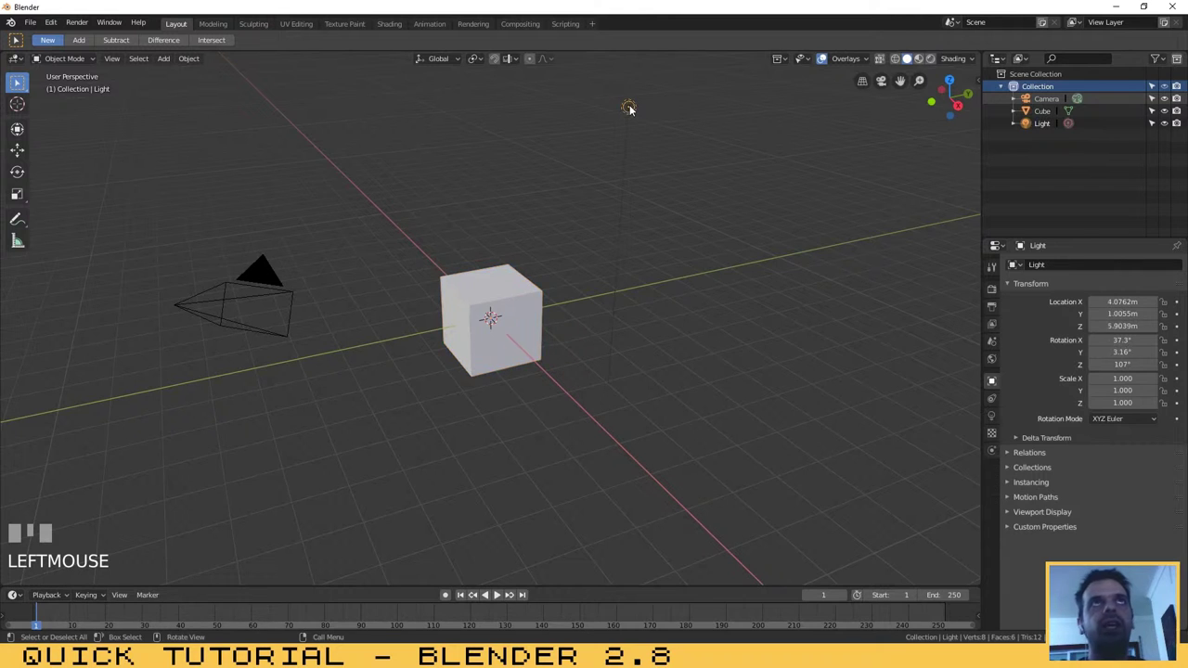
left_click(529, 291)
left_click(273, 298)
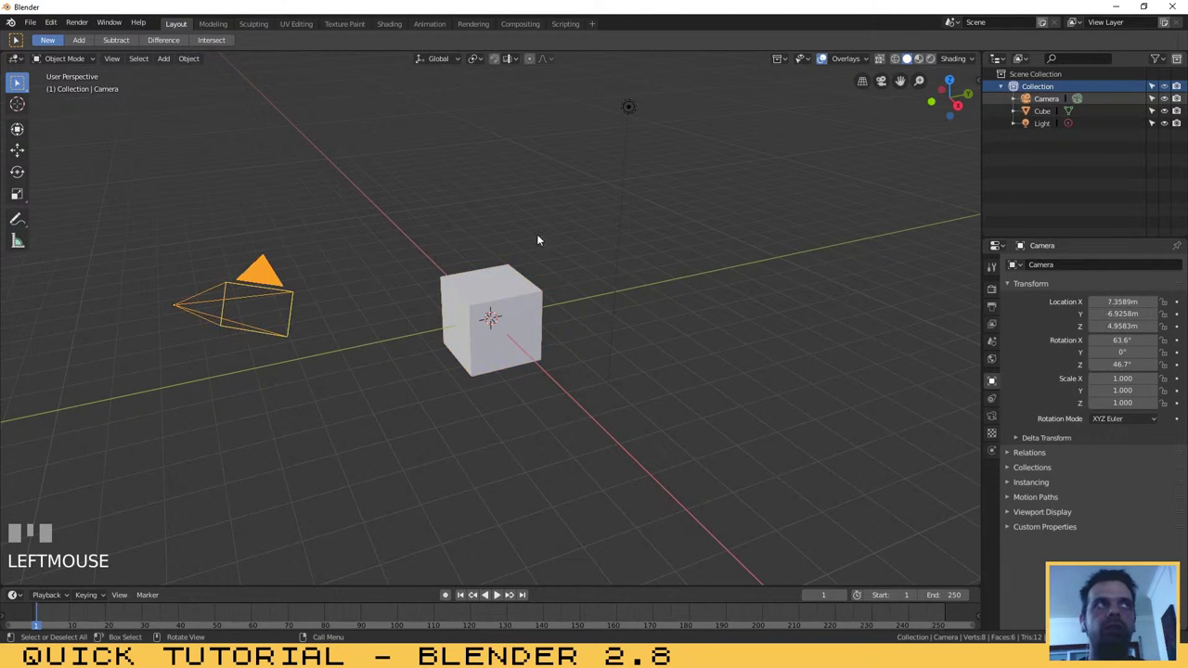
left_click(1051, 111)
left_click(1043, 124)
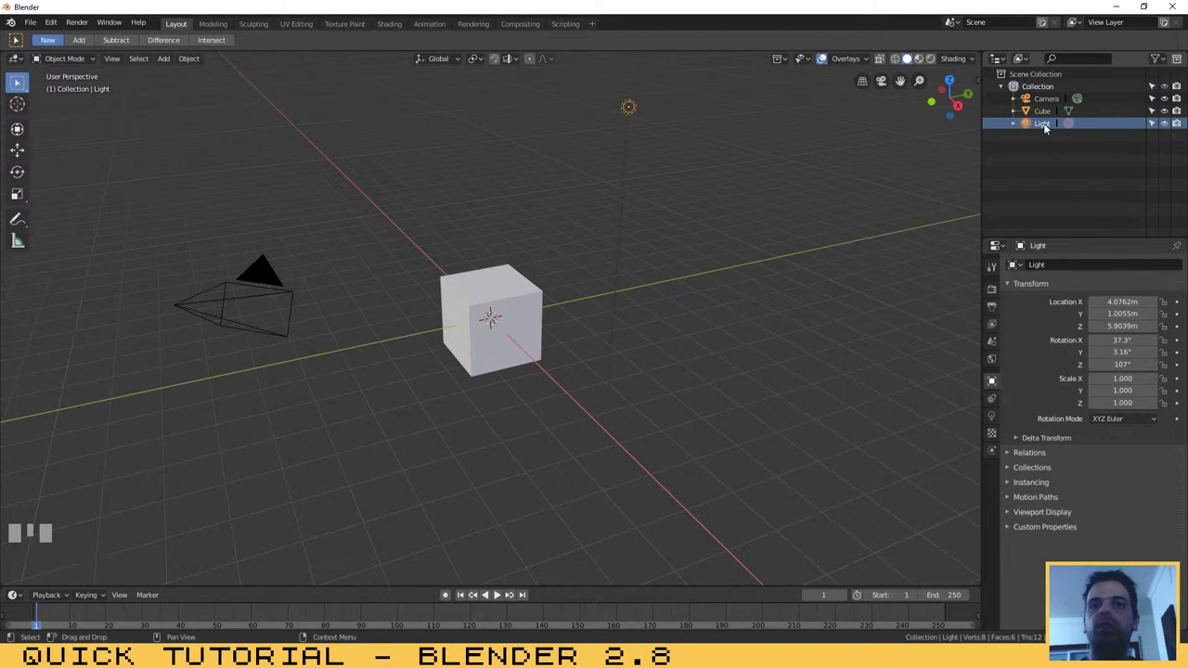
left_click(1033, 77)
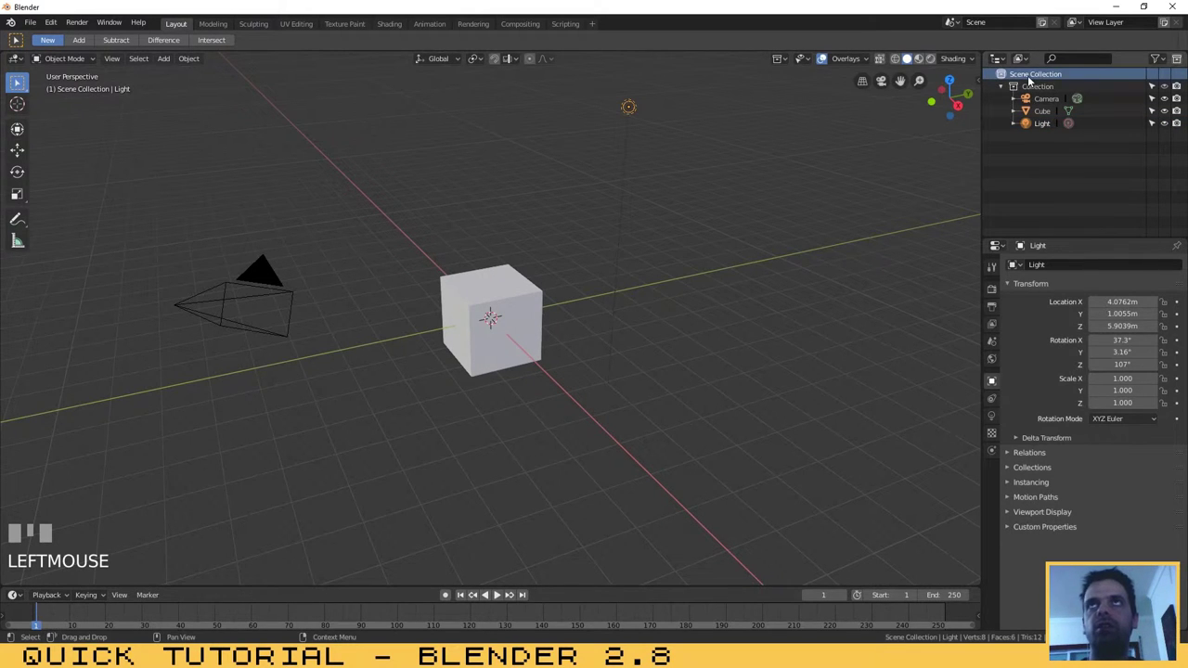
- Create Collection 2 under the Scene Collection and reselect the cube
right_click(1032, 77)
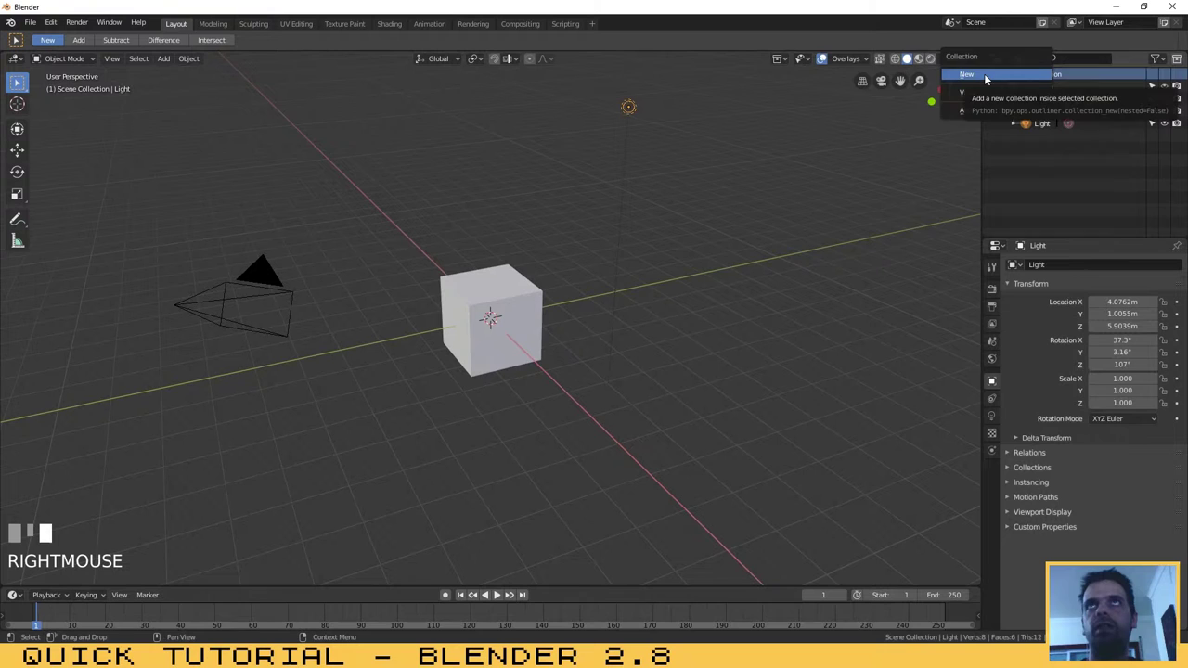
left_click(986, 78)
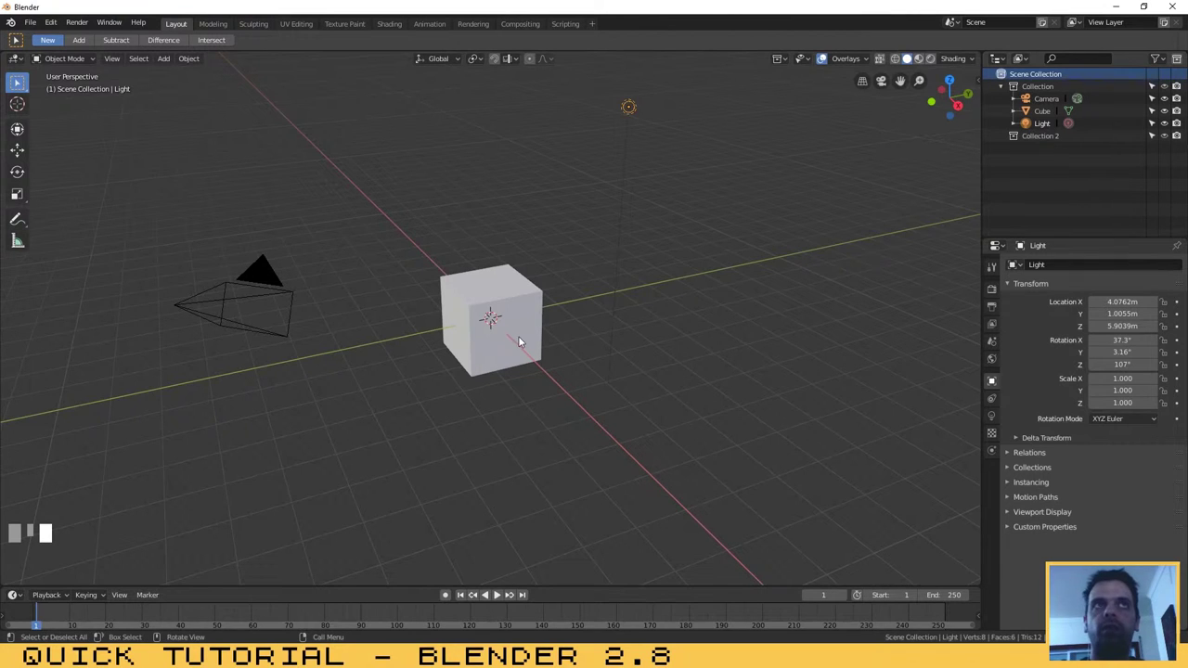
left_click(522, 307)
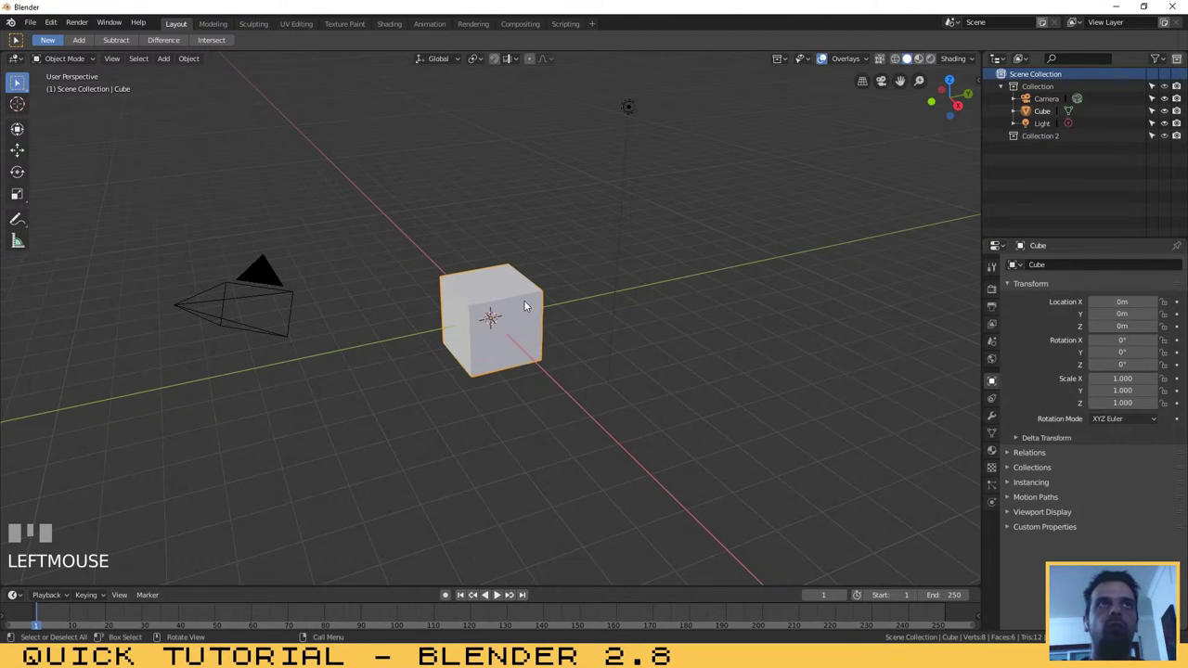
- Add a cylinder to Collection 2 and slide it along Y to about 3.34 m
left_click(1040, 136)
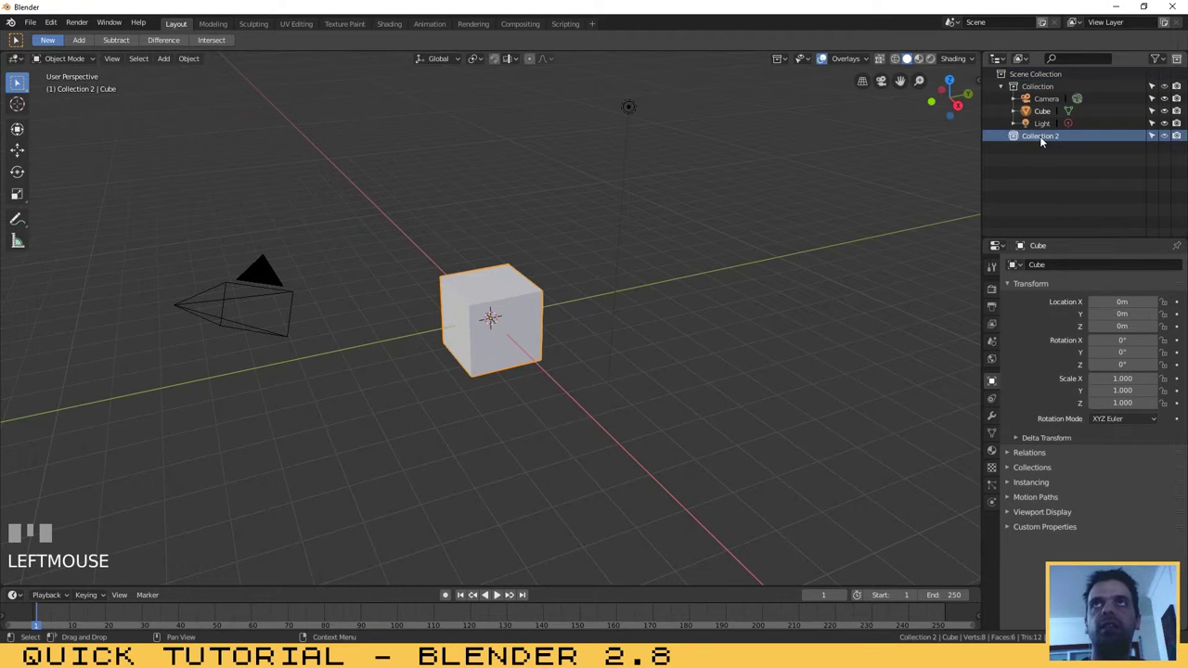
left_click(164, 60)
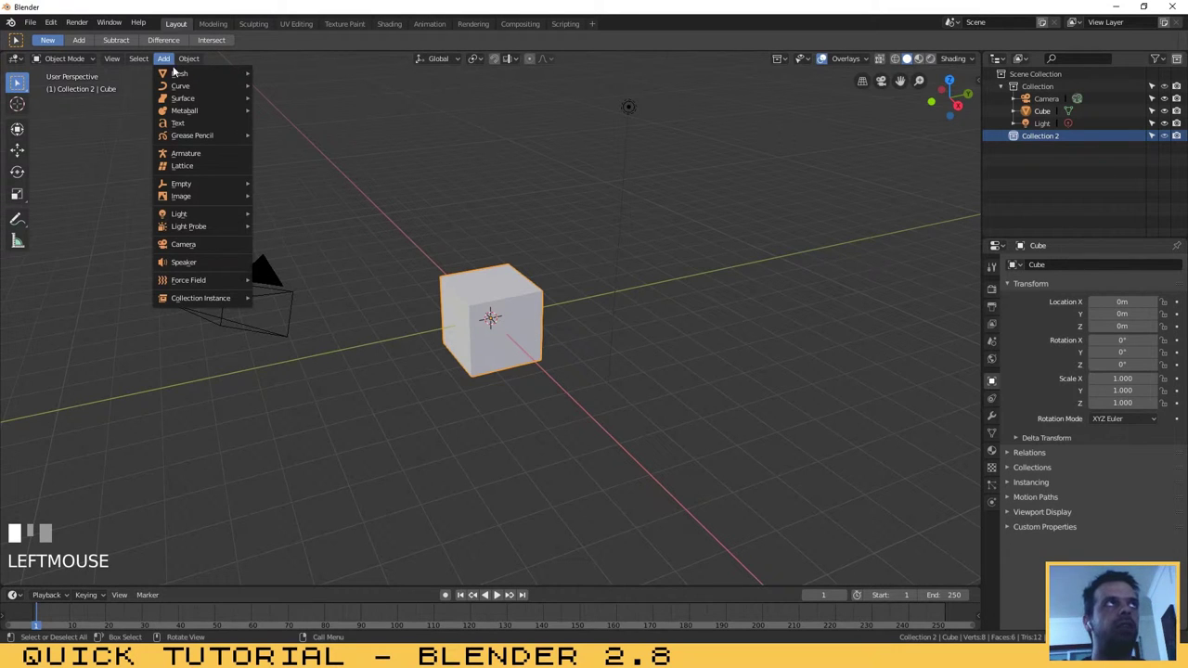
mouse_move(180, 73)
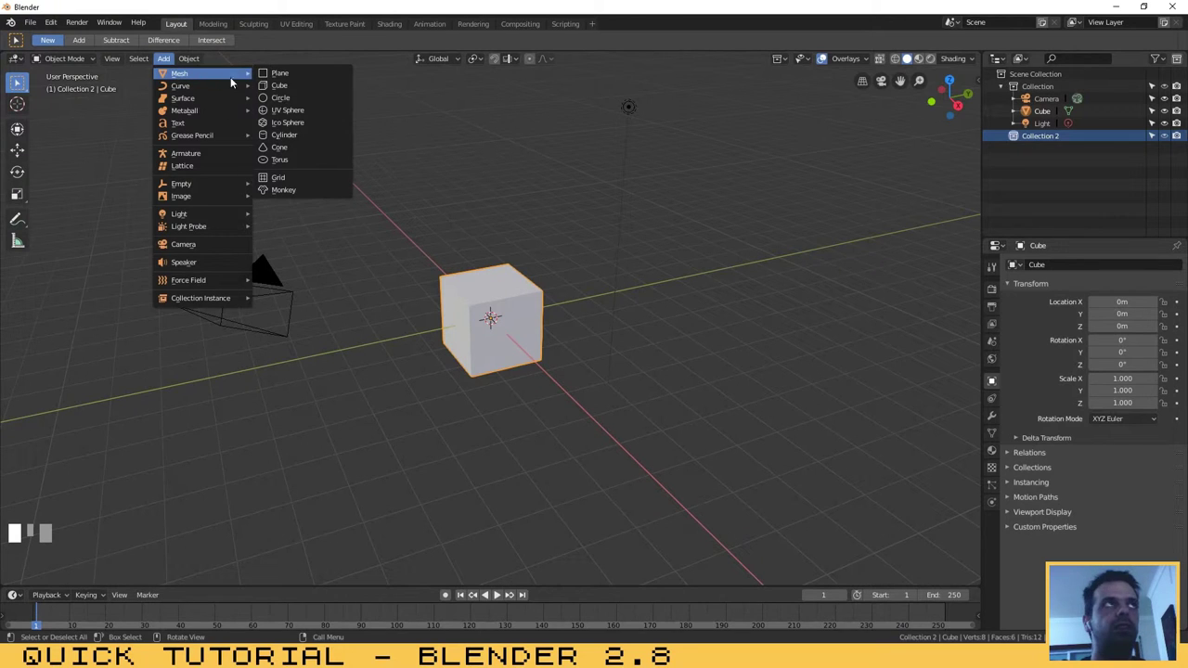
left_click(298, 135)
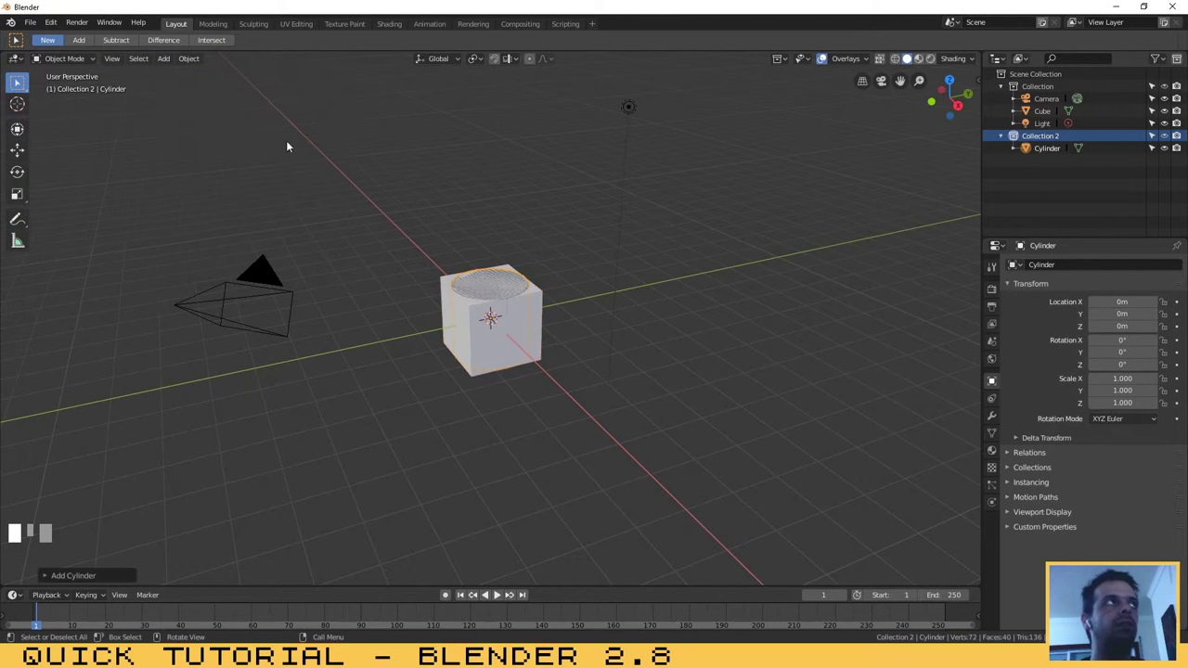
left_click(17, 148)
left_click_drag(527, 316, 635, 292)
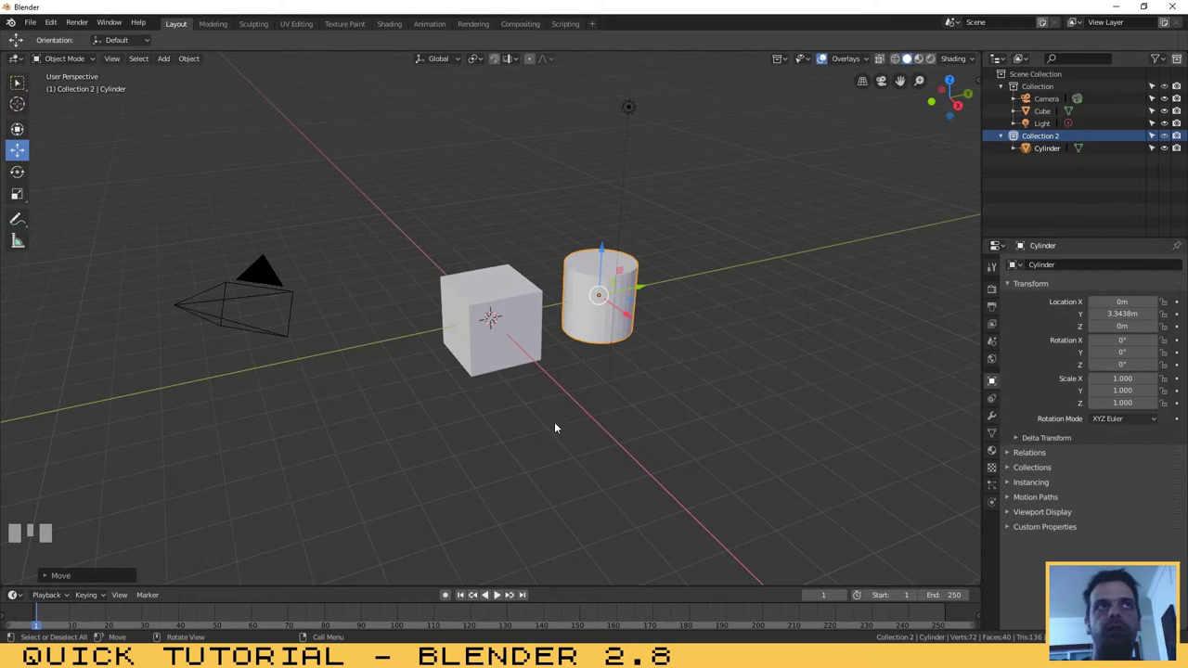
- Move the cube into Collection 2 with M, then select the cube and cylinder in the Outliner
left_click(513, 319)
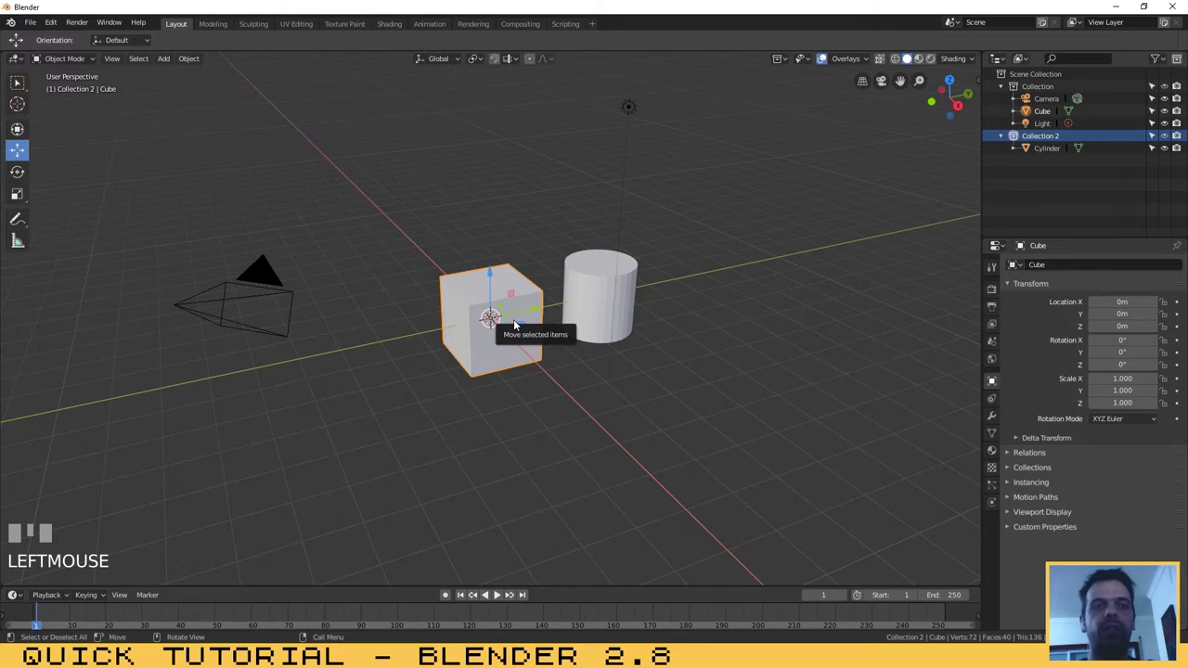
key("m")
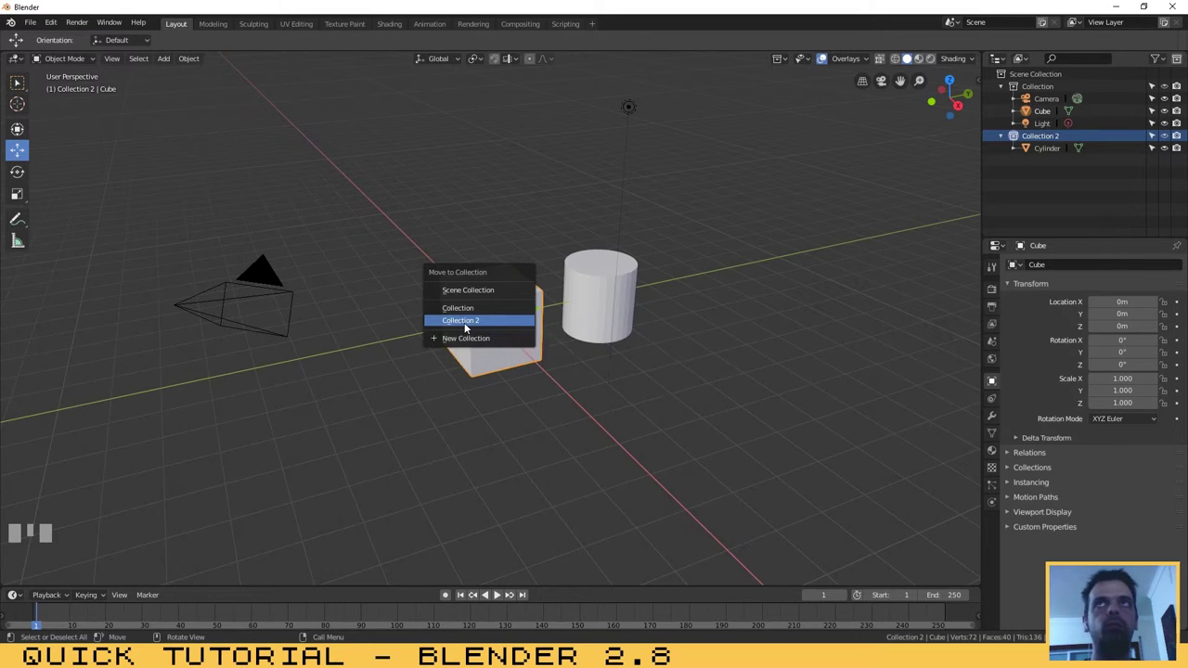
left_click(466, 321)
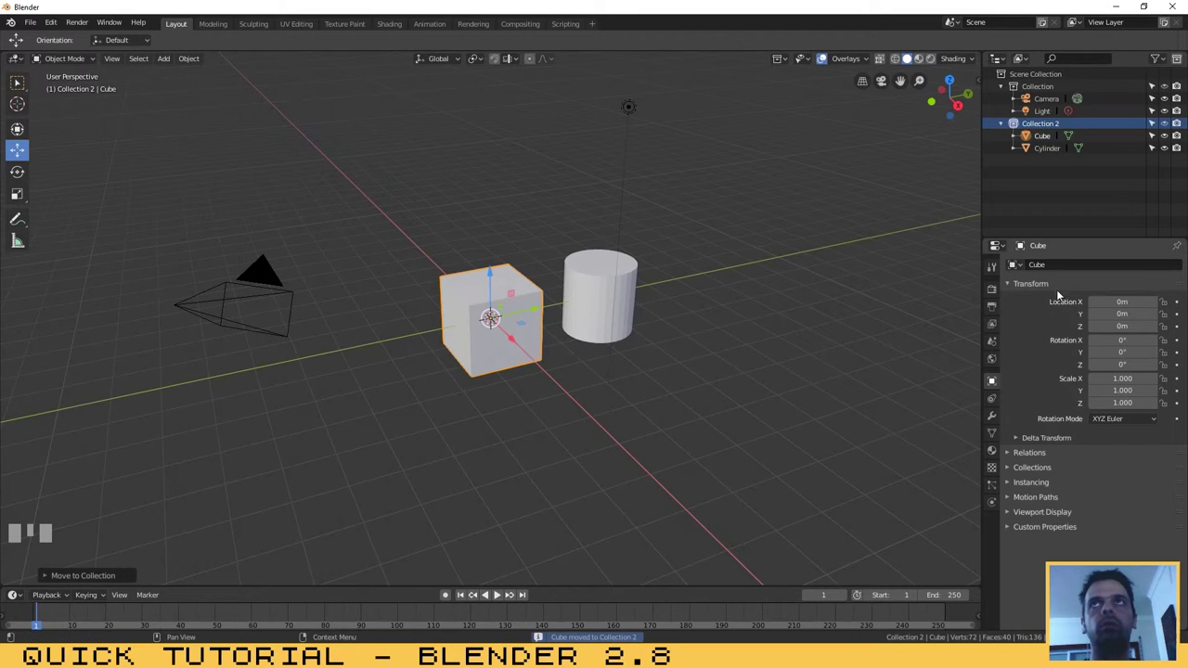
left_click(1051, 139)
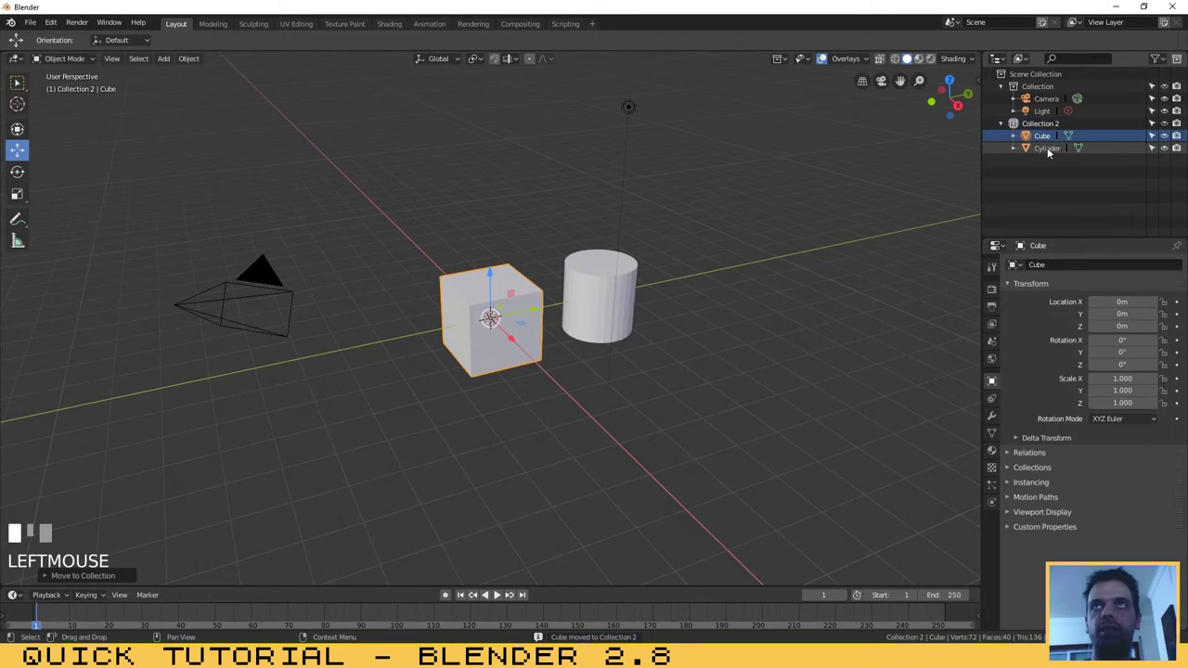
left_click(1048, 150)
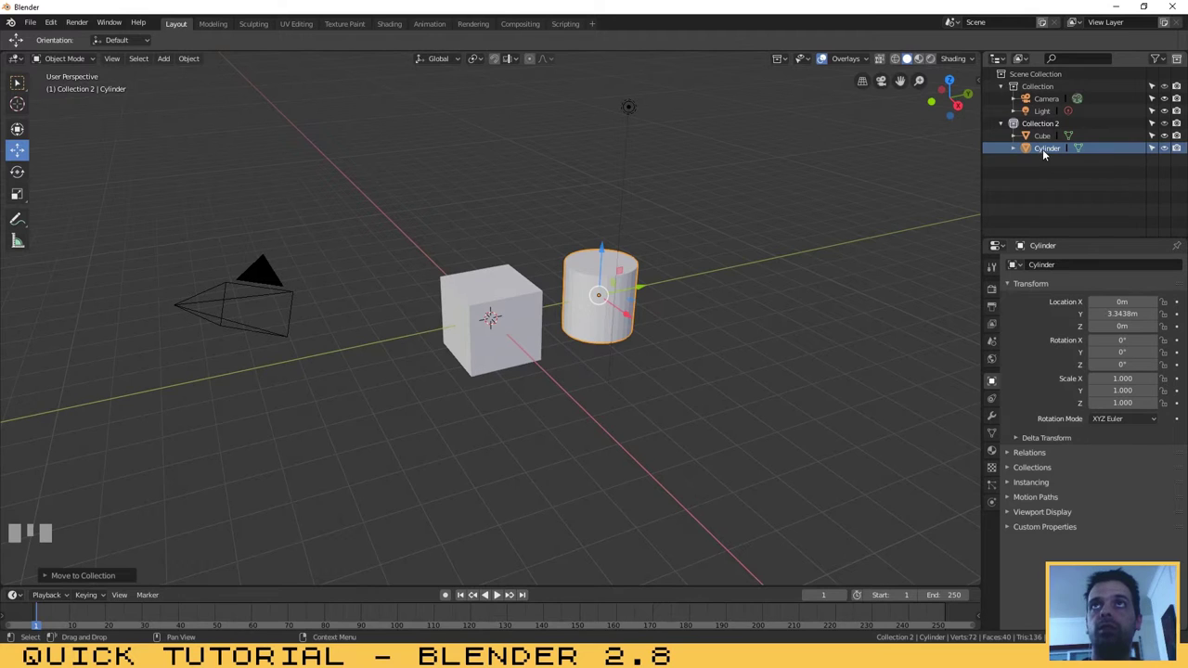
- Drag the Cylinder row onto the first Collection in the Outliner
left_click(1042, 148)
left_click_drag(1043, 149, 1040, 98)
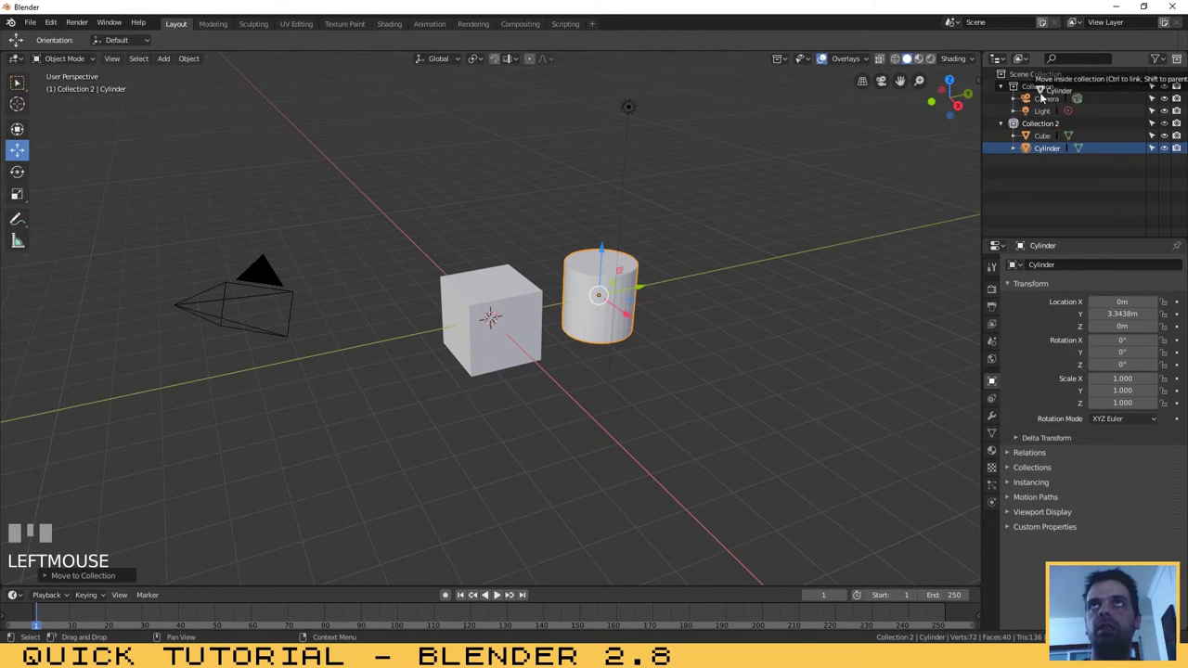
left_click_drag(1041, 98, 1040, 90)
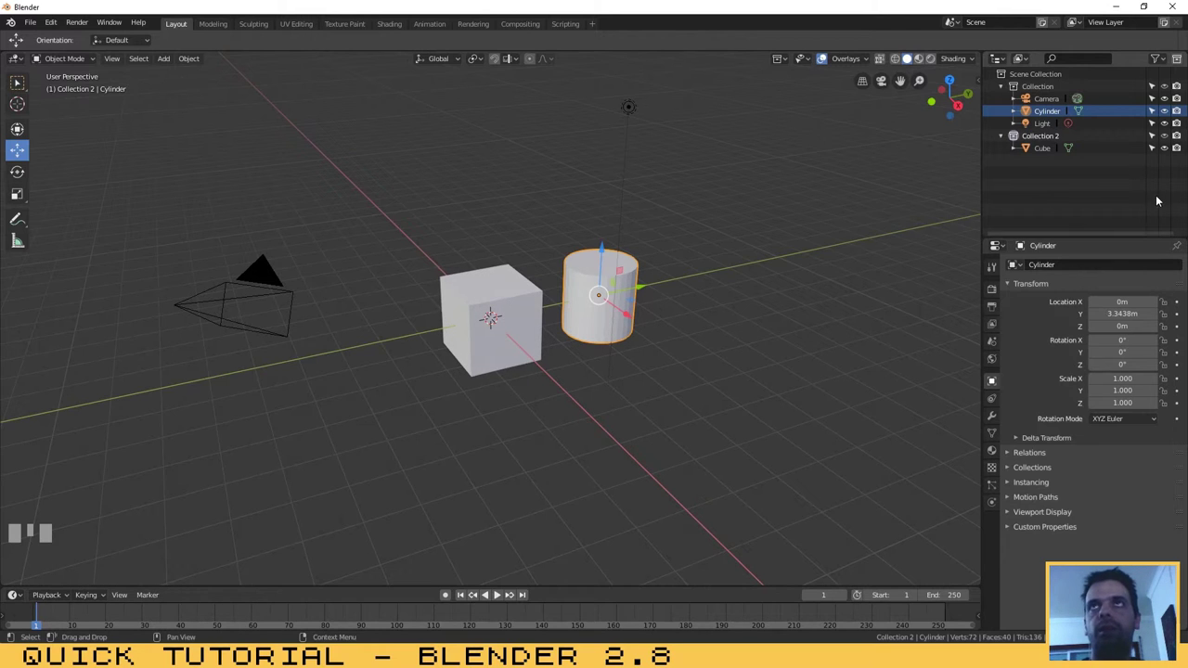
left_click(1164, 137)
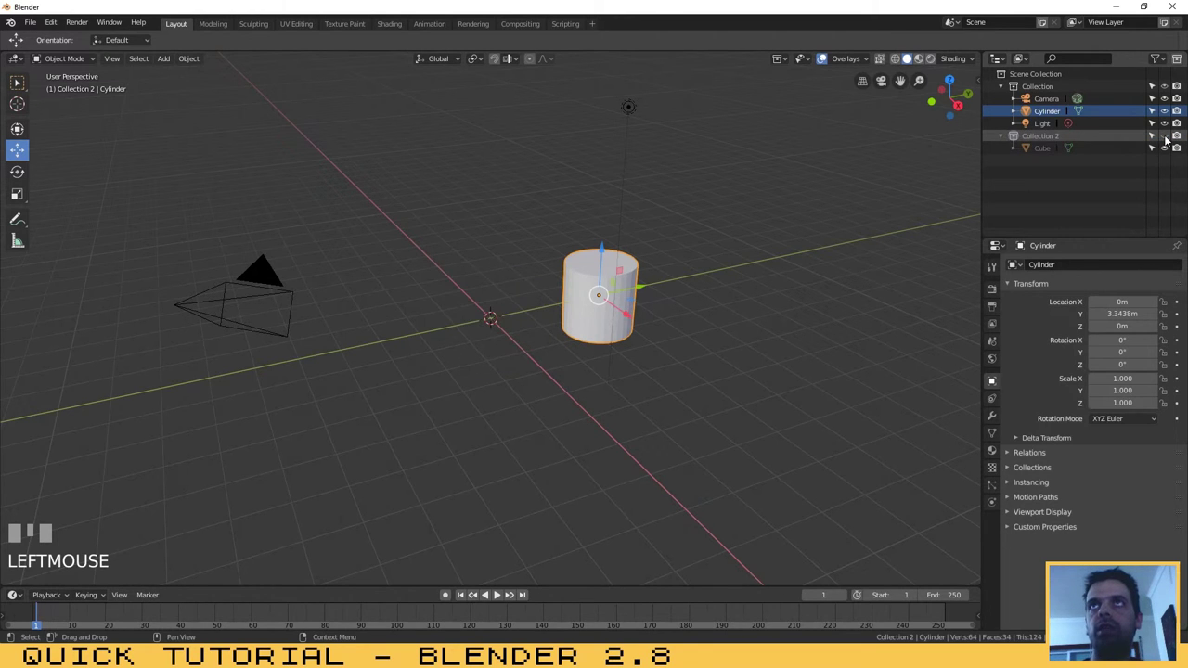
left_click(1165, 136)
left_click(1165, 136)
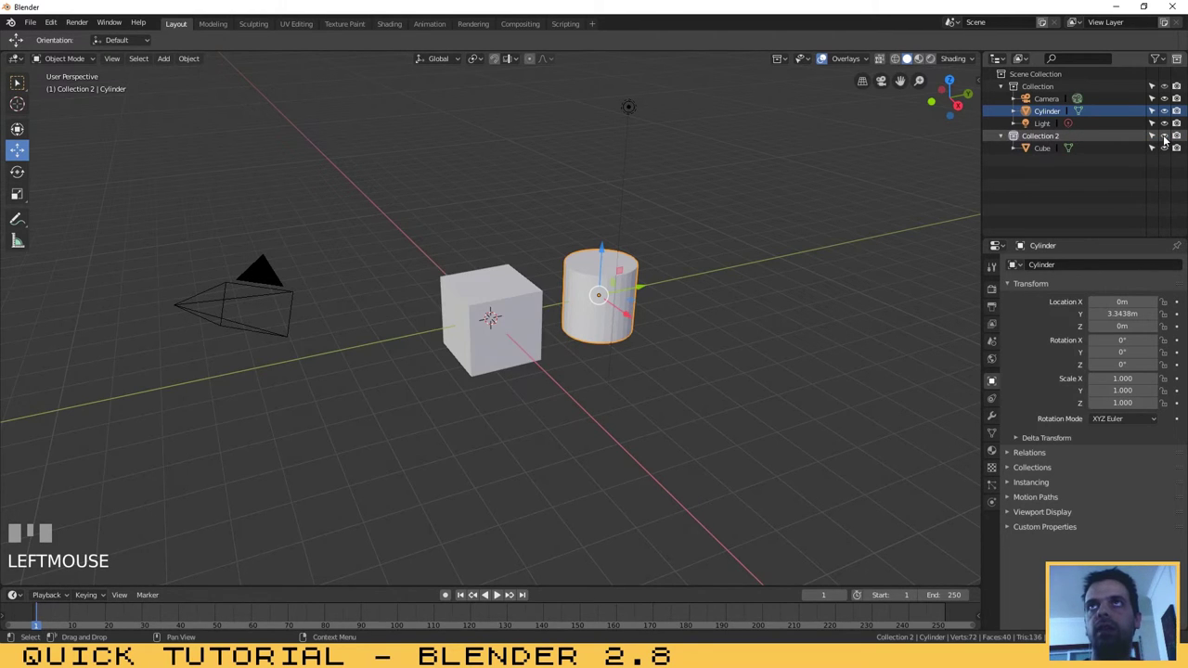
left_click(1165, 86)
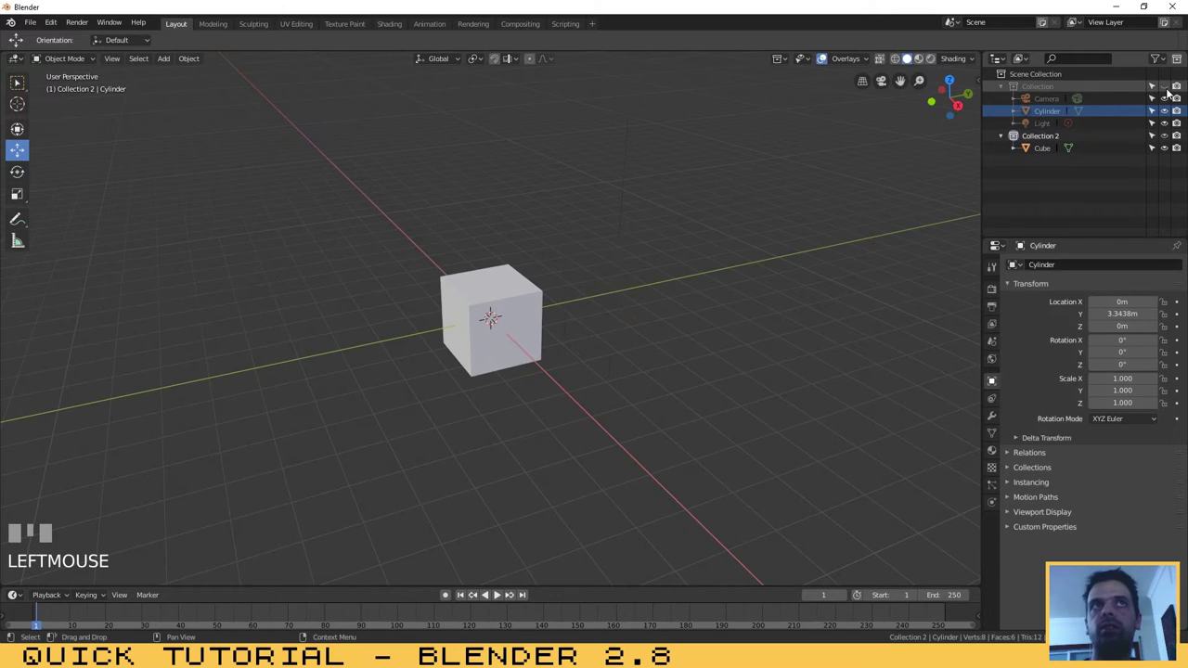
left_click(1165, 87)
left_click(1165, 136)
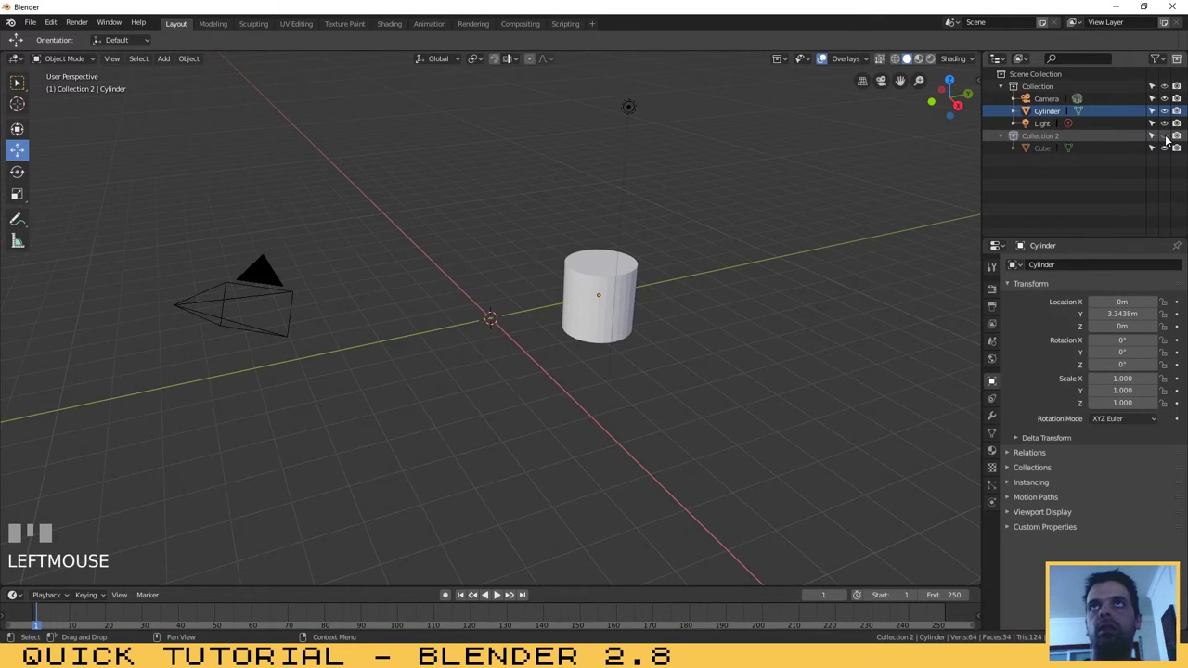